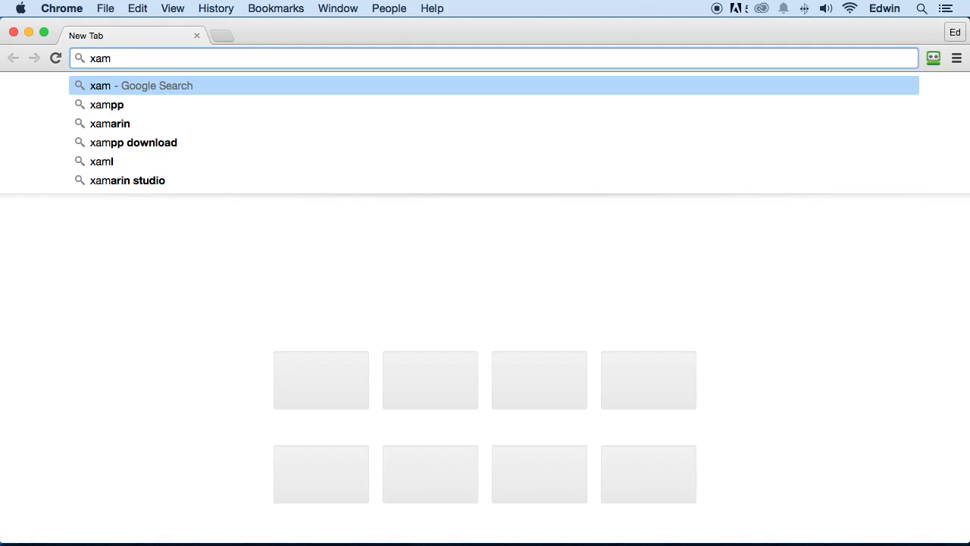
Step: Search the web for xampp and open the Apache Friends website from the results
{"action": "type", "text": "pp"}
{"action": "key", "text": "Return"}
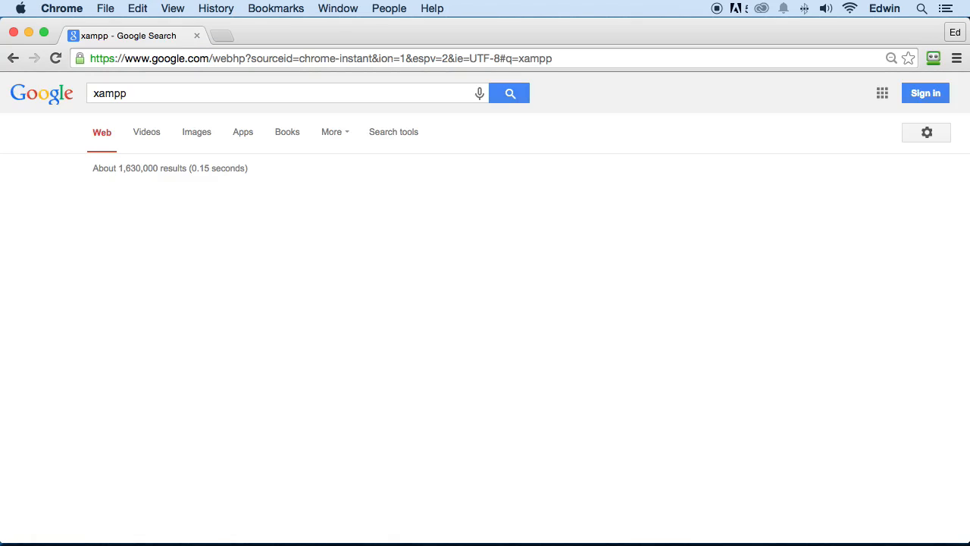
{"action": "left_click", "coordinate": [216, 209]}
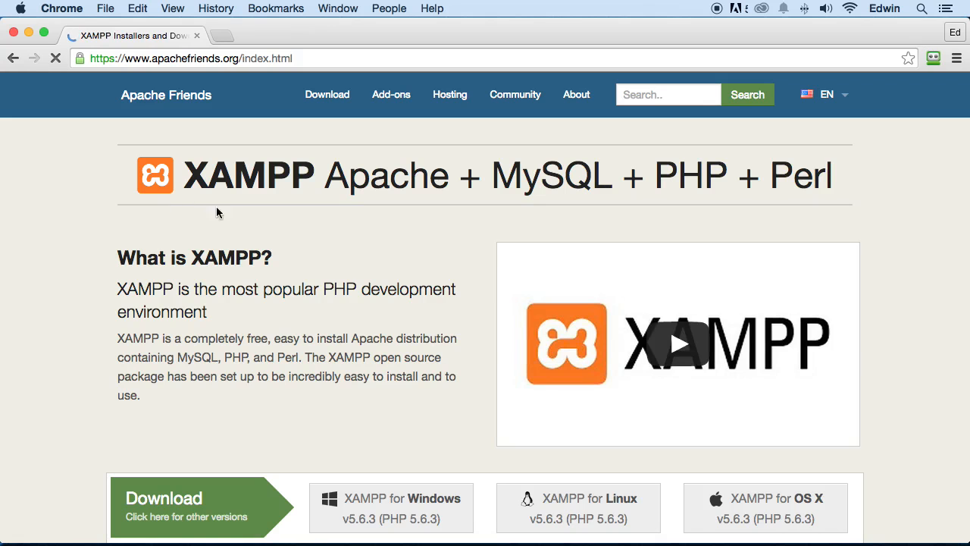
Step: Review the XAMPP description, start downloading XAMPP for OS X v5.6.3, and cancel that download
{"action": "left_click_drag", "start_coordinate": [118, 289], "coordinate": [245, 319]}
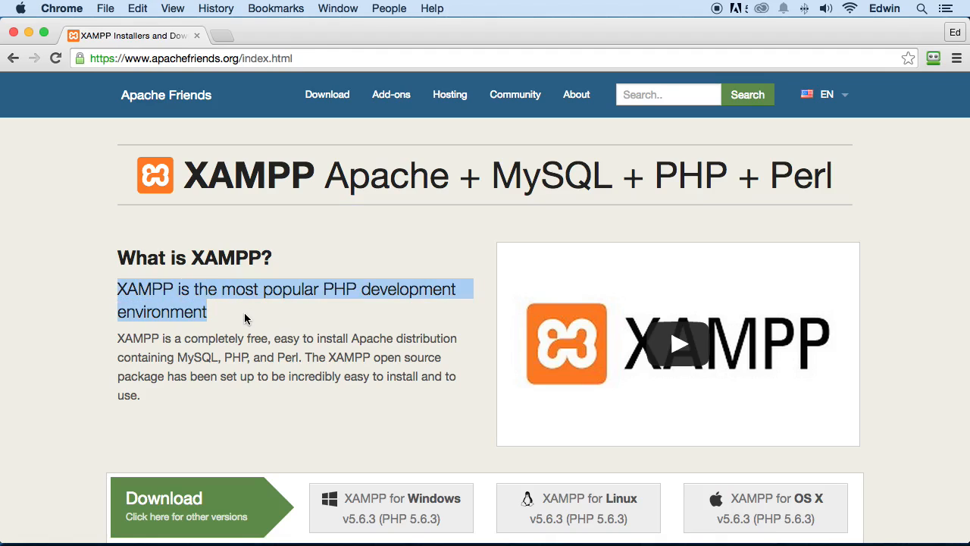
{"action": "left_click_drag", "start_coordinate": [175, 290], "coordinate": [237, 319]}
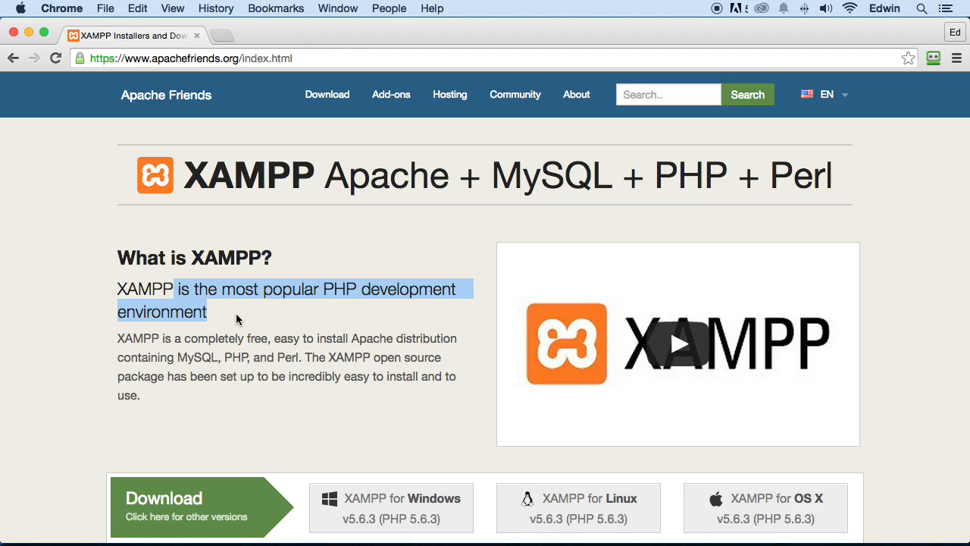
{"action": "scroll", "coordinate": [451, 266], "scroll_direction": "down", "scroll_amount": 5}
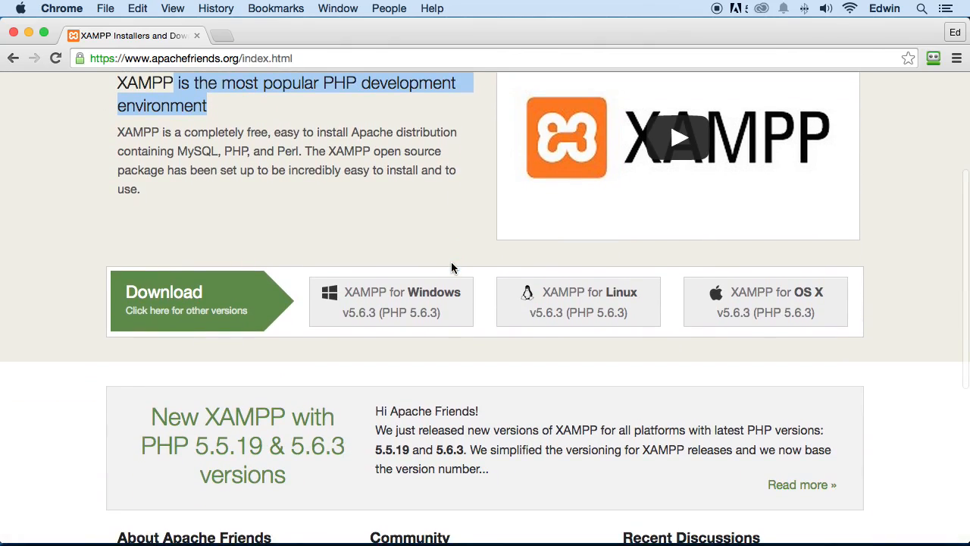
{"action": "scroll", "coordinate": [451, 266], "scroll_direction": "up", "scroll_amount": 3}
{"action": "scroll", "coordinate": [451, 266], "scroll_direction": "up", "scroll_amount": 3}
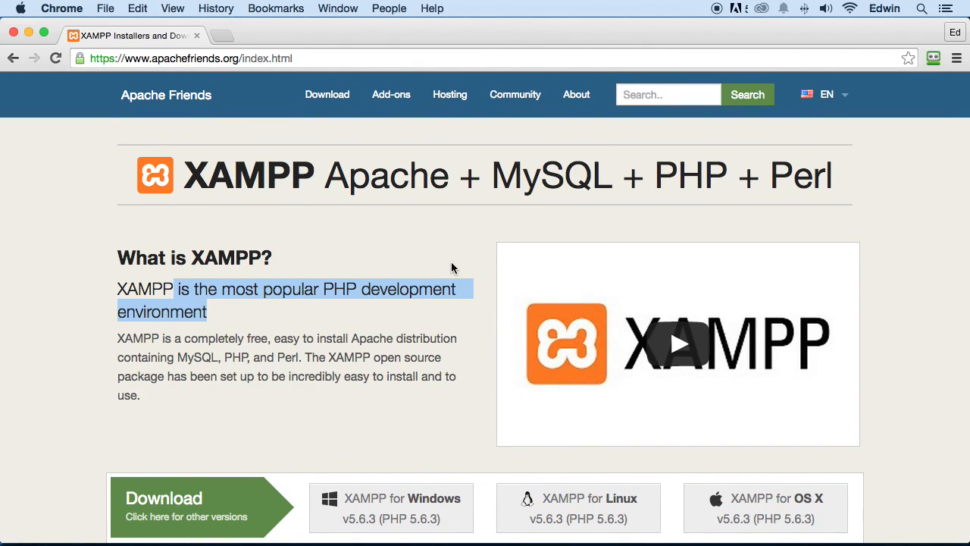
{"action": "scroll", "coordinate": [451, 266], "scroll_direction": "down", "scroll_amount": 3}
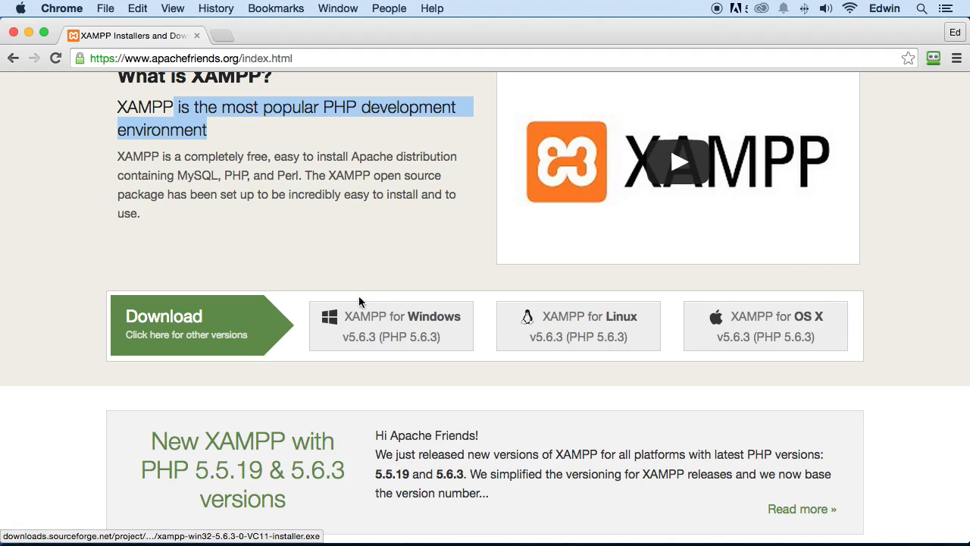
{"action": "left_click", "coordinate": [787, 328]}
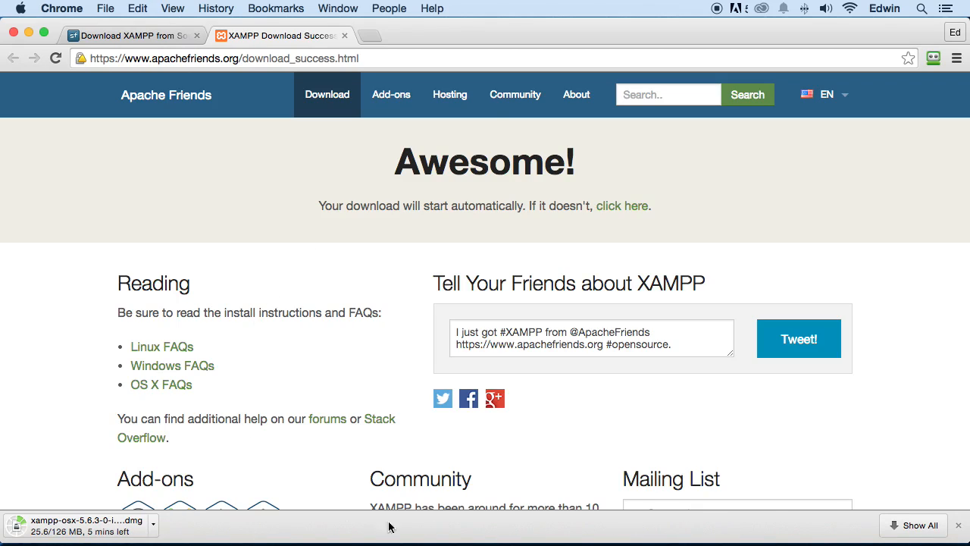
{"action": "left_click", "coordinate": [153, 524]}
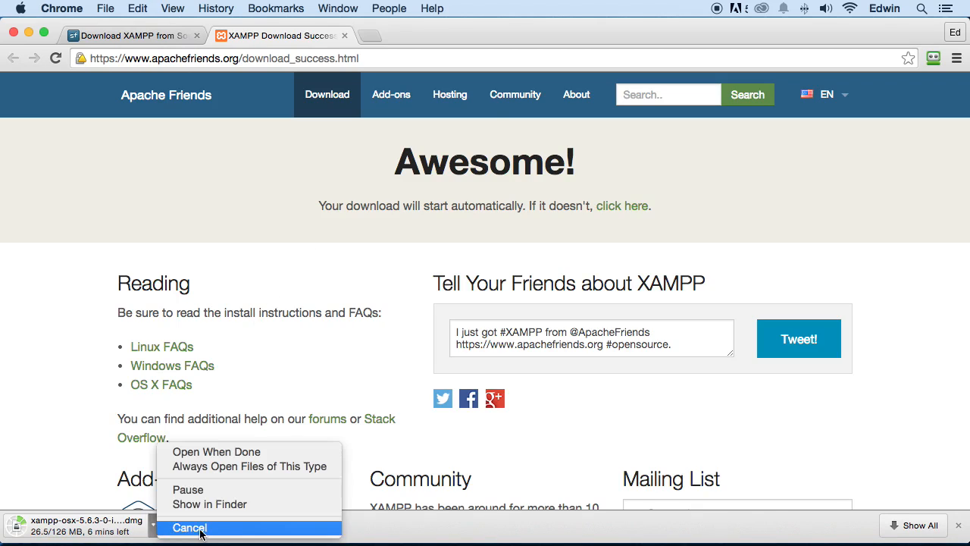
{"action": "left_click", "coordinate": [190, 527]}
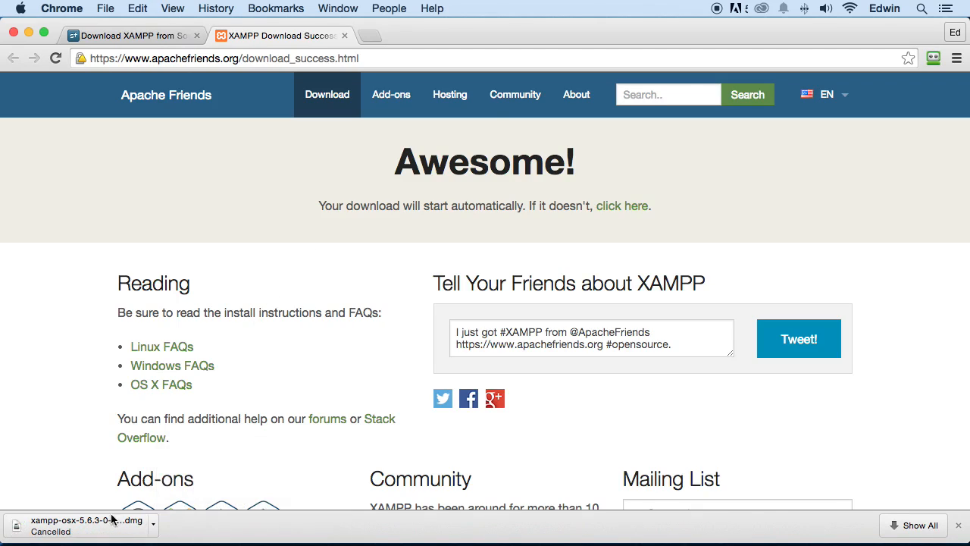
Step: Close the download success page and the remaining SourceForge page
{"action": "left_click", "coordinate": [344, 35]}
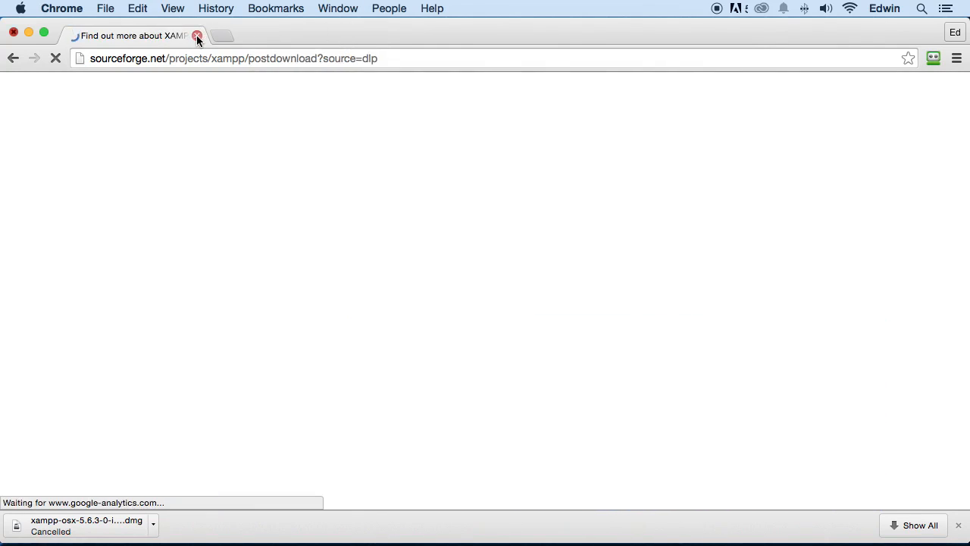
{"action": "left_click", "coordinate": [197, 38]}
{"action": "left_click", "coordinate": [886, 212]}
Step: Open Xampp_windows_11.PNG from the desktop, examine the Windows XAMPP control panel it shows, and close the image
{"action": "left_click", "coordinate": [937, 145]}
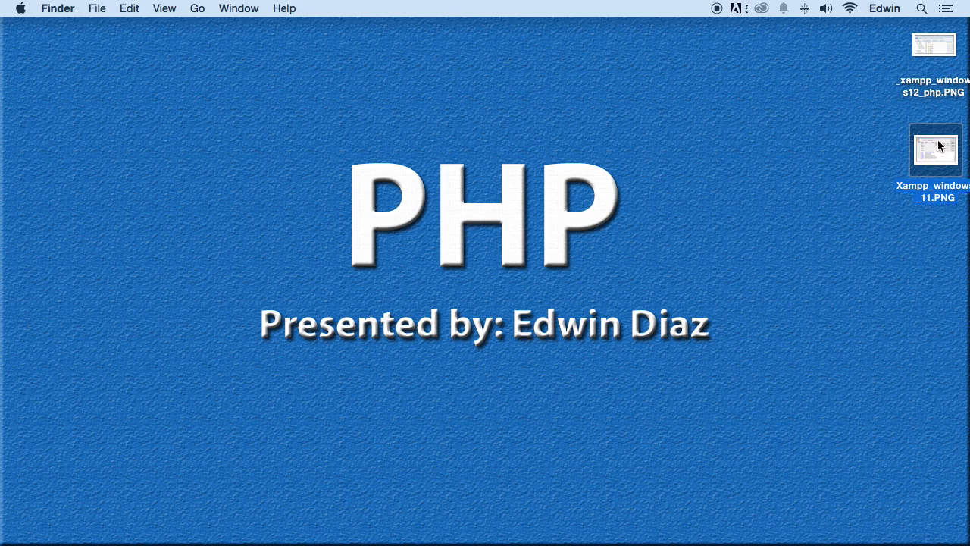
{"action": "double_click", "coordinate": [938, 146]}
{"action": "mouse_move", "coordinate": [476, 42]}
{"action": "left_mouse_down"}
{"action": "mouse_move", "coordinate": [431, 59]}
{"action": "mouse_move", "coordinate": [454, 69]}
{"action": "mouse_move", "coordinate": [469, 52]}
{"action": "left_mouse_up"}
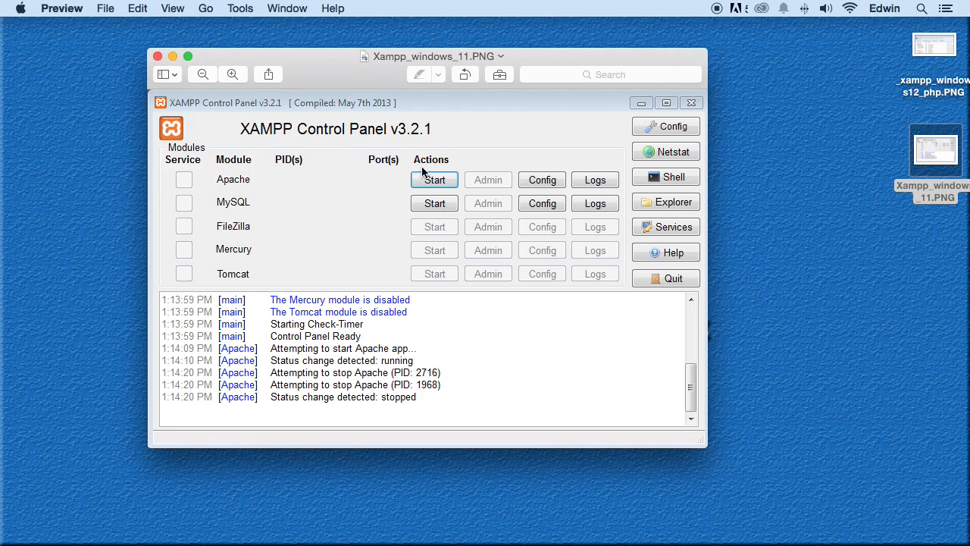
{"action": "left_click_drag", "start_coordinate": [338, 57], "coordinate": [382, 95]}
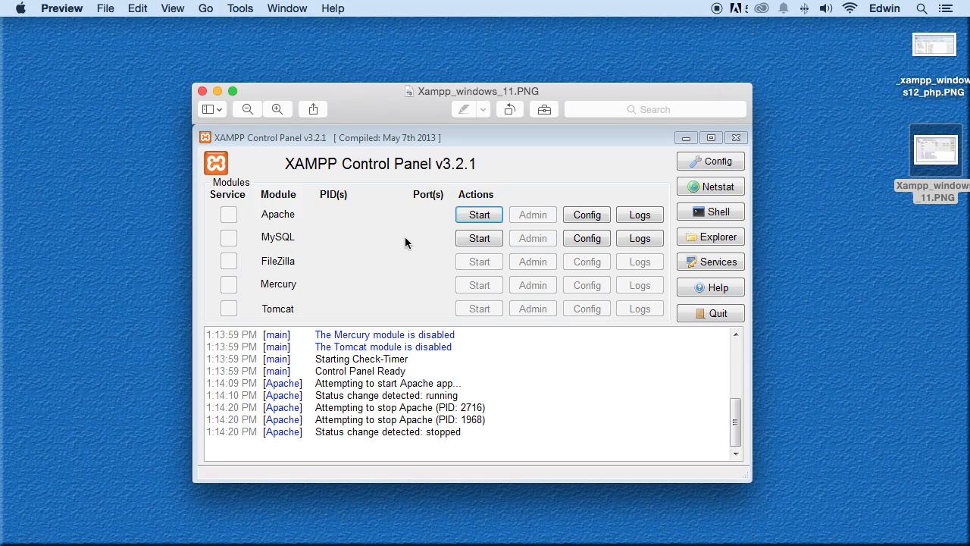
{"action": "left_click", "coordinate": [201, 91]}
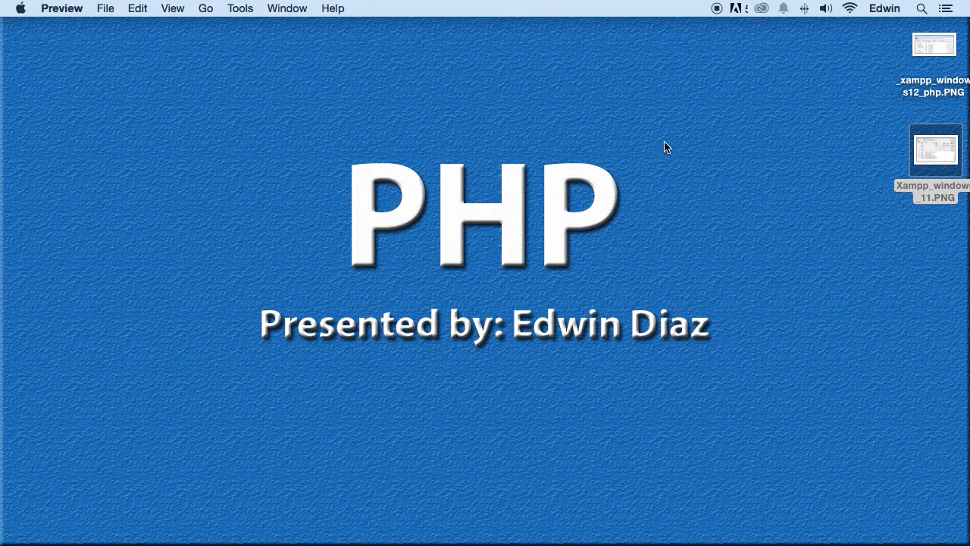
Step: Bring up the window of the running XAMPP 5.6.3-0 manager application
{"action": "left_click", "coordinate": [773, 533]}
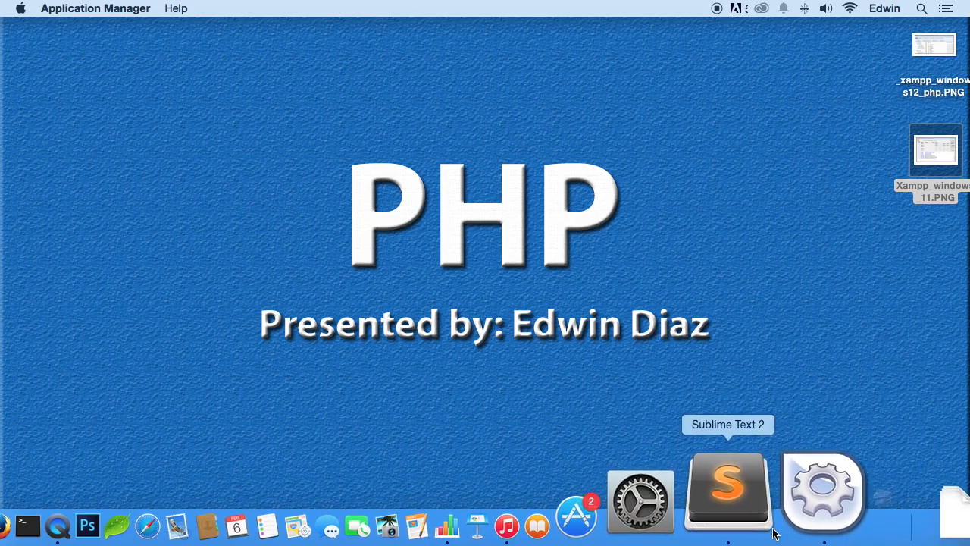
{"action": "right_click", "coordinate": [798, 530]}
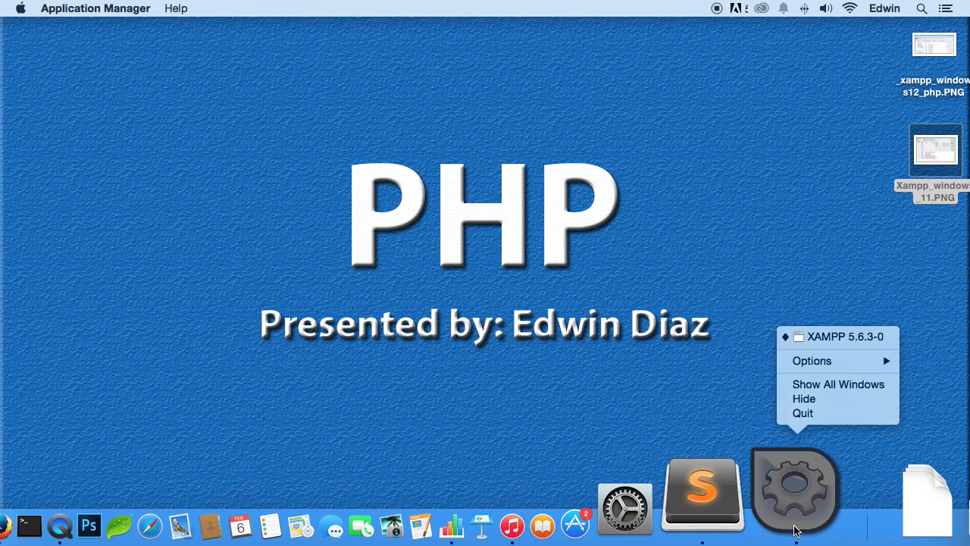
{"action": "left_click", "coordinate": [843, 385]}
{"action": "left_click", "coordinate": [507, 429]}
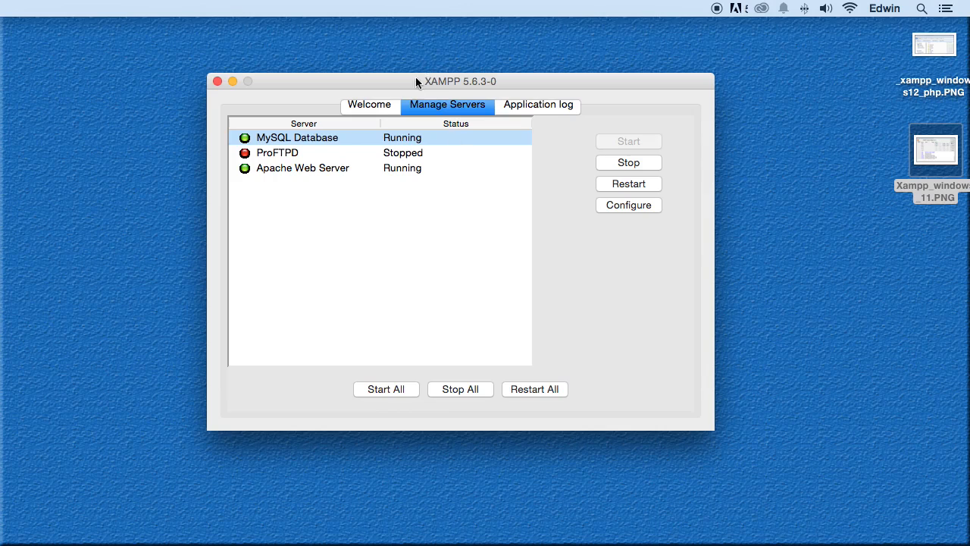
Step: Look at the XAMPP welcome page and check the status of the MySQL, ProFTPD and Apache servers
{"action": "left_click", "coordinate": [378, 105]}
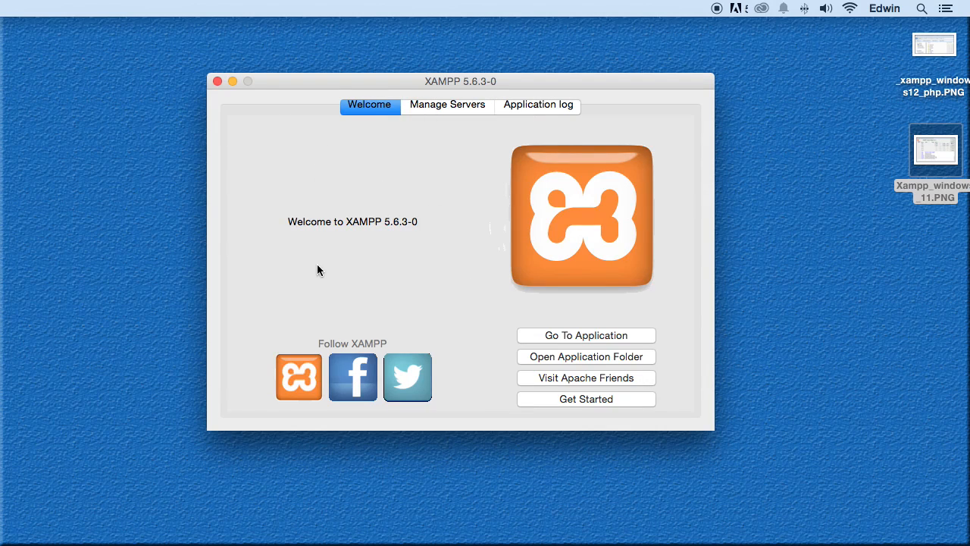
{"action": "left_click", "coordinate": [431, 108]}
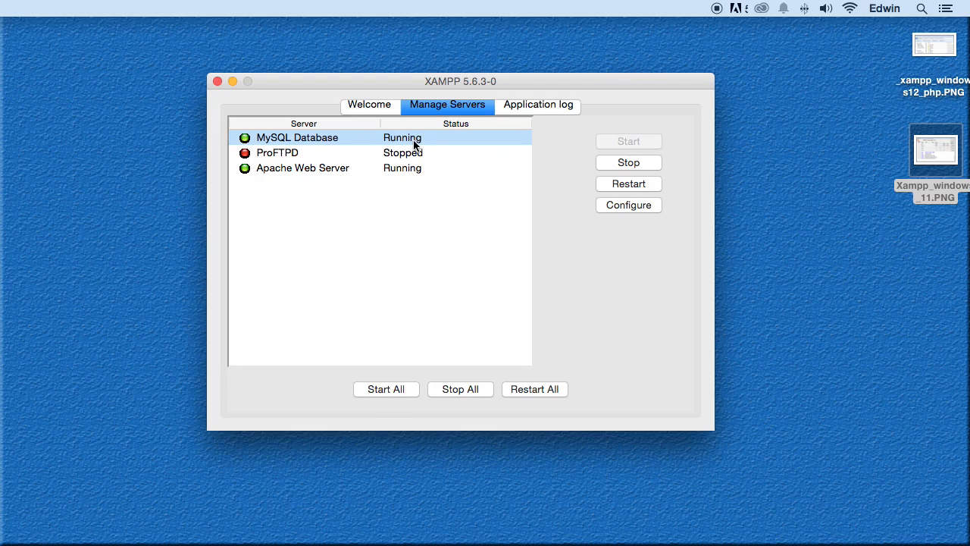
{"action": "left_click", "coordinate": [422, 170]}
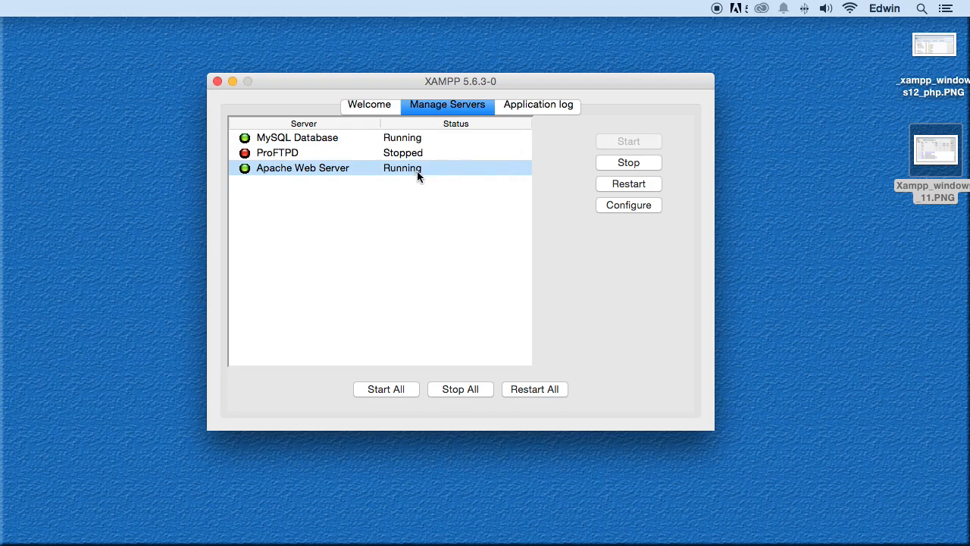
{"action": "left_click", "coordinate": [331, 150]}
{"action": "left_click", "coordinate": [329, 139]}
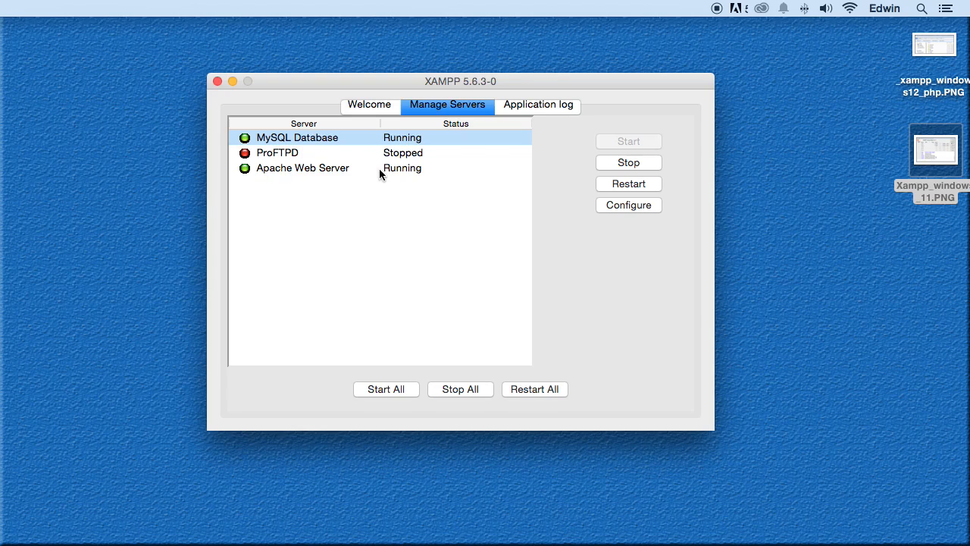
Step: Decline closing the XAMPP manager application and minimize its window instead
{"action": "left_click", "coordinate": [216, 82]}
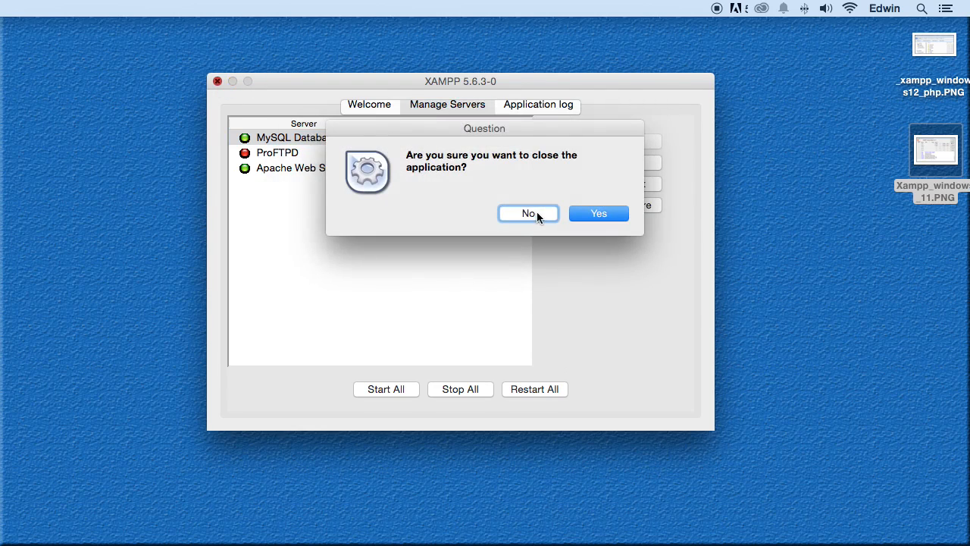
{"action": "left_click", "coordinate": [535, 211]}
{"action": "left_click", "coordinate": [232, 82]}
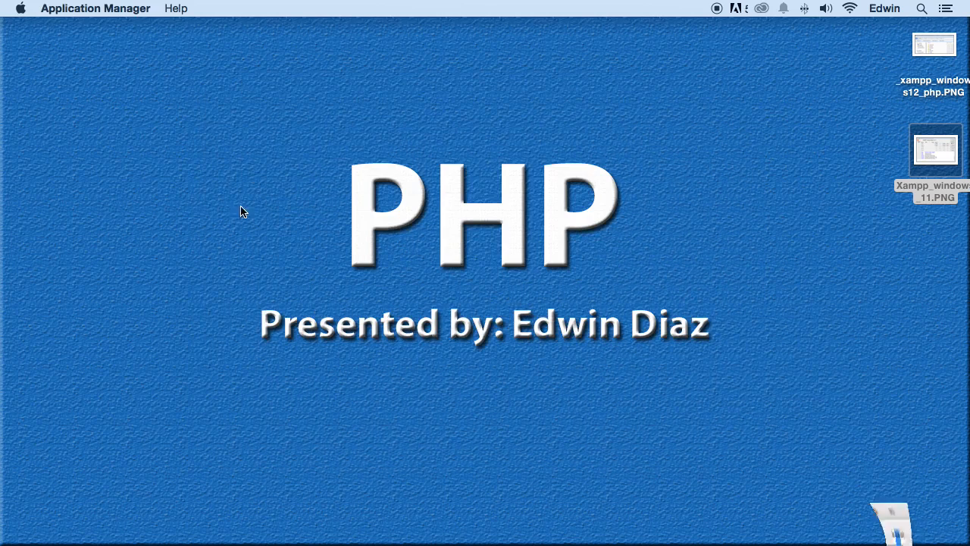
Step: Switch to Google Chrome and load localhost to test the XAMPP installation
{"action": "mouse_move", "coordinate": [202, 542]}
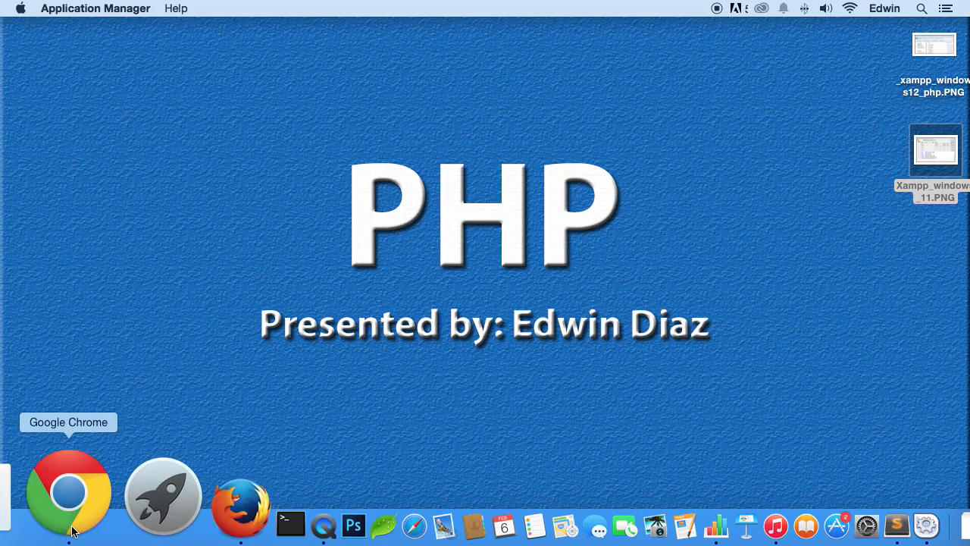
{"action": "left_click", "coordinate": [68, 529]}
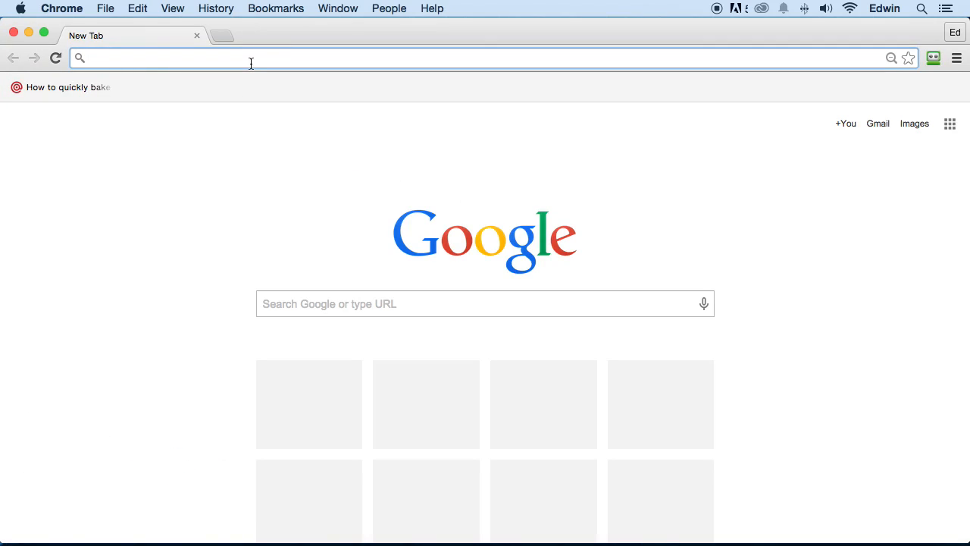
{"action": "type", "text": "local"}
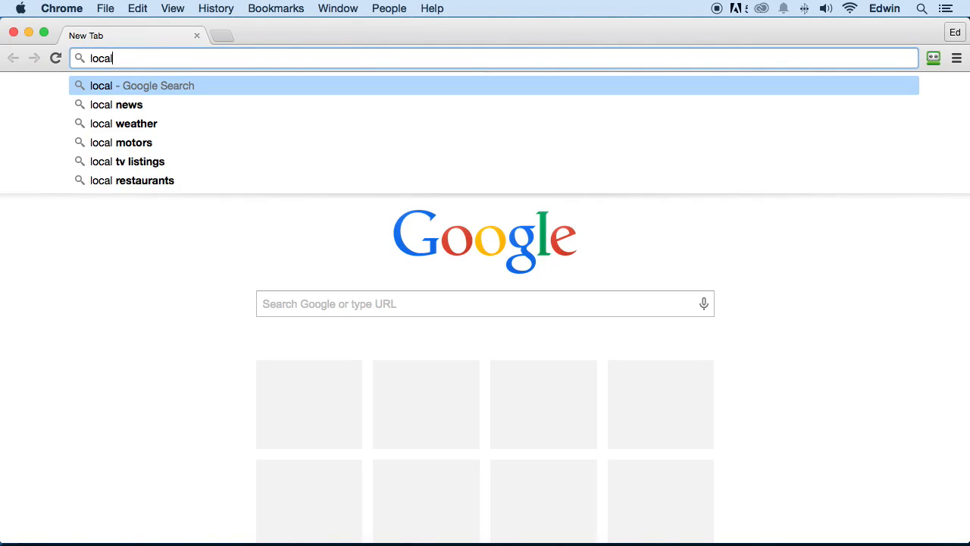
{"action": "type", "text": "host"}
{"action": "key", "text": "Return"}
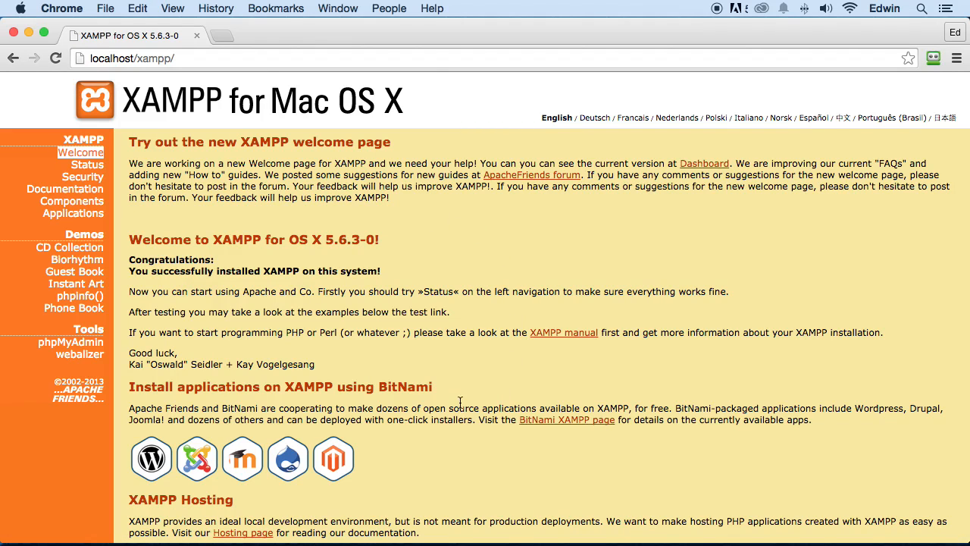
Step: Highlight the Congratulations message on the XAMPP welcome page and clear the browser window from the desktop
{"action": "left_click_drag", "start_coordinate": [129, 260], "coordinate": [395, 272]}
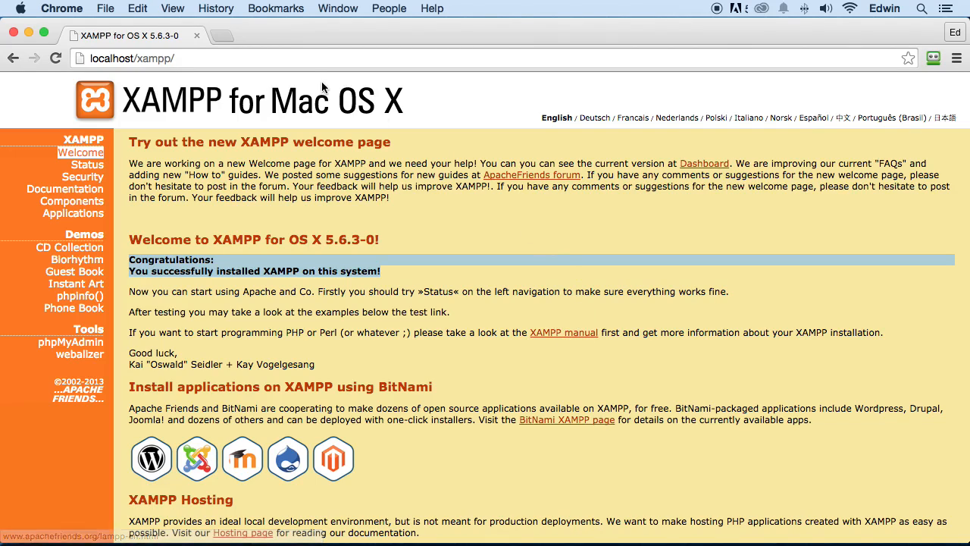
{"action": "left_click_drag", "start_coordinate": [76, 30], "coordinate": [96, 59]}
{"action": "left_click", "coordinate": [32, 60]}
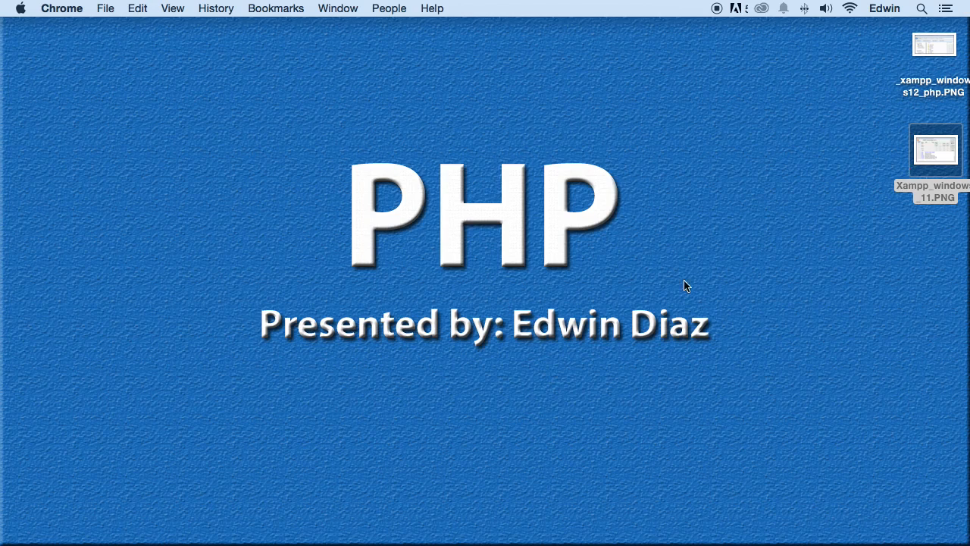
Step: Reopen Xampp_windows_11.PNG from the desktop and move its window towards the middle of the screen
{"action": "double_click", "coordinate": [930, 153]}
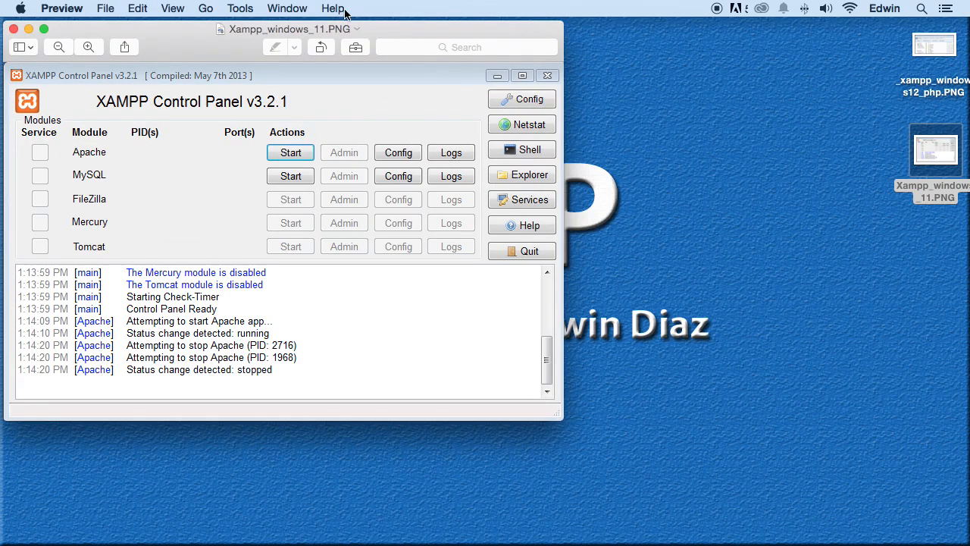
{"action": "left_click_drag", "start_coordinate": [347, 25], "coordinate": [456, 44]}
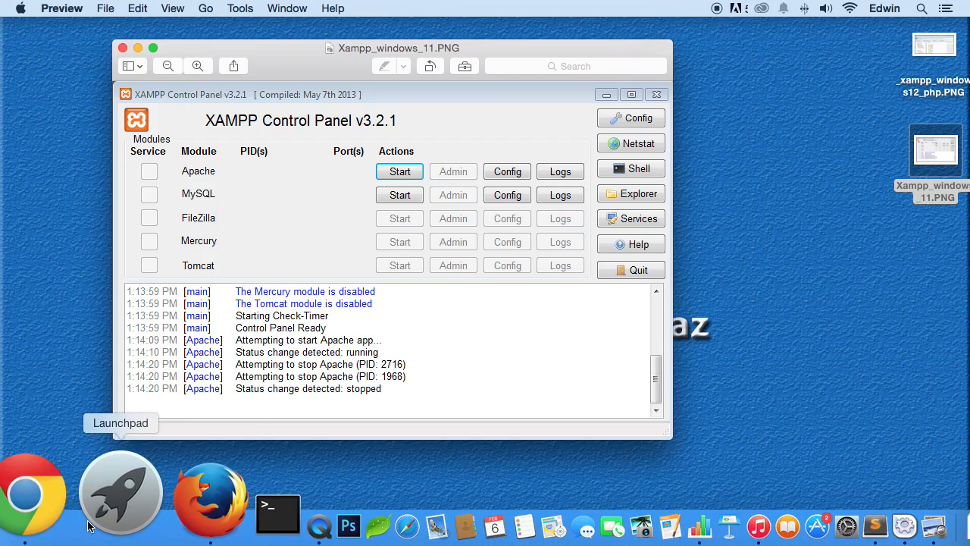
Step: Show where manager-osx sits in the XAMPP group of Launchpad, and leave Launchpad without starting it
{"action": "left_click", "coordinate": [94, 522]}
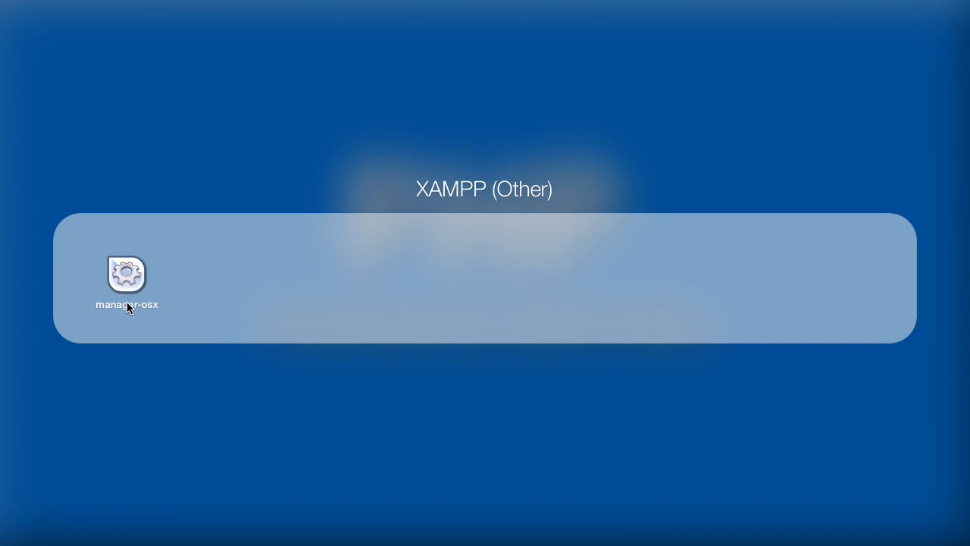
{"action": "left_click", "coordinate": [218, 398]}
{"action": "left_click", "coordinate": [233, 9]}
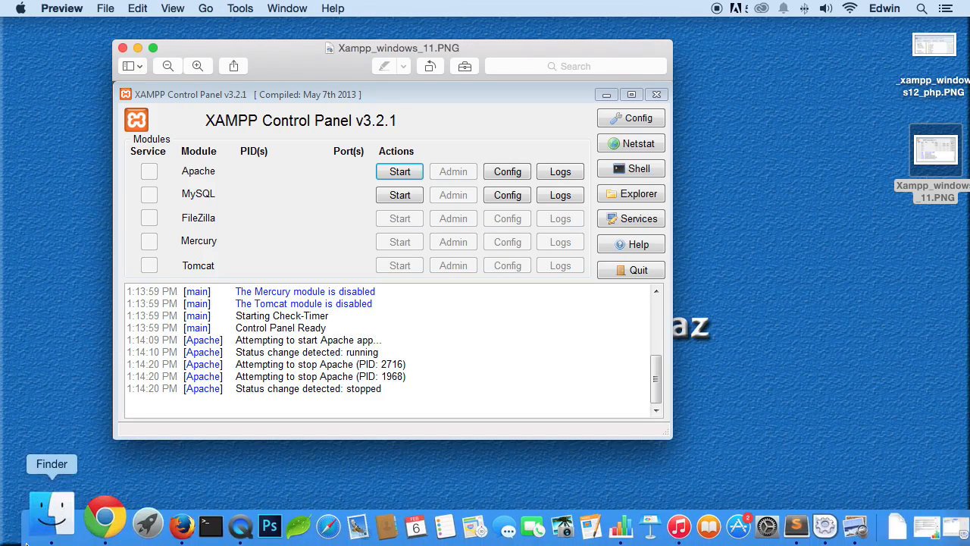
Step: Switch to Finder and launch manager-osx from the XAMPP folder in Applications
{"action": "left_click", "coordinate": [36, 535]}
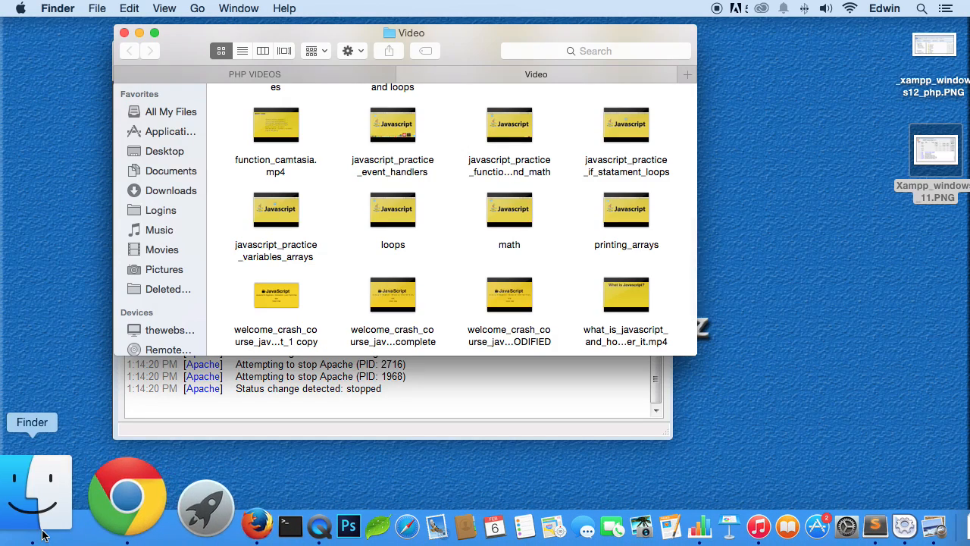
{"action": "left_click", "coordinate": [172, 133]}
{"action": "scroll", "coordinate": [275, 235], "scroll_direction": "down", "scroll_amount": 10}
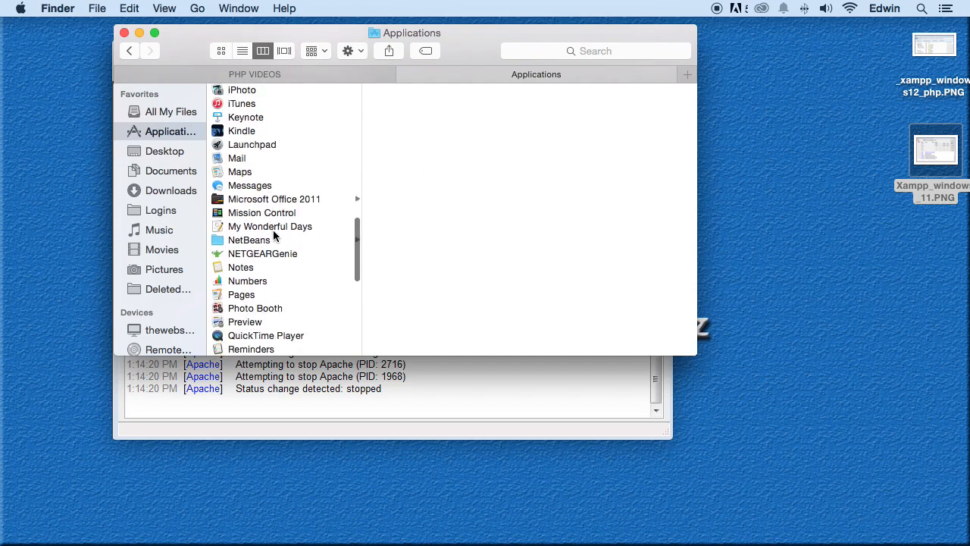
{"action": "left_click", "coordinate": [287, 321]}
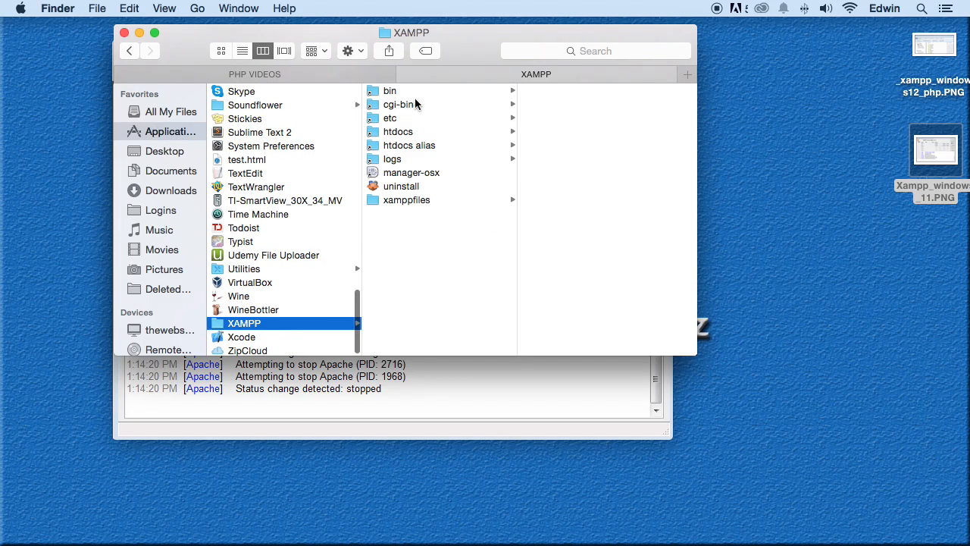
{"action": "left_click", "coordinate": [402, 174]}
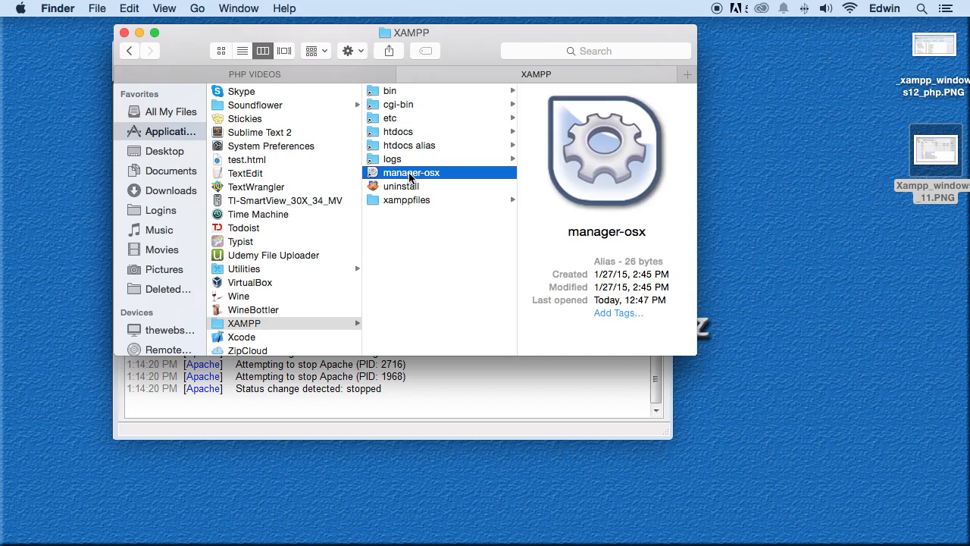
{"action": "double_click", "coordinate": [409, 174]}
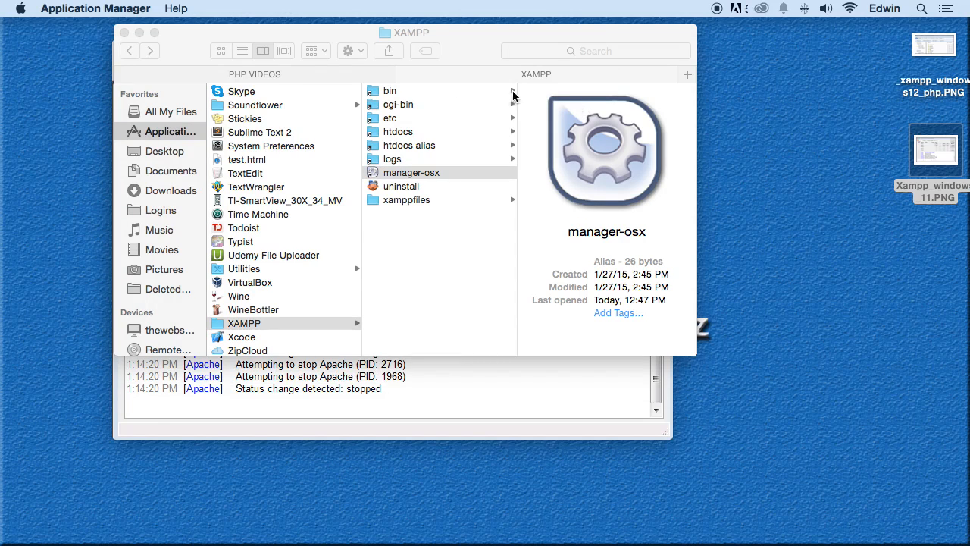
Step: Move the Finder window clear of its old spot and bring the running manager-osx window forward to show the XAMPP server list
{"action": "mouse_move", "coordinate": [800, 542]}
{"action": "left_click_drag", "start_coordinate": [183, 33], "coordinate": [220, 129]}
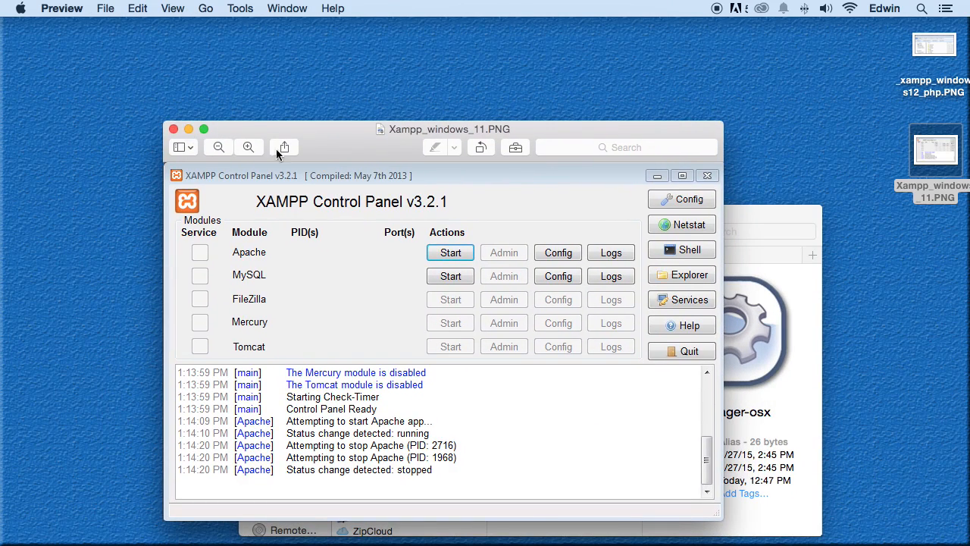
{"action": "left_click", "coordinate": [871, 445]}
{"action": "mouse_move", "coordinate": [823, 542]}
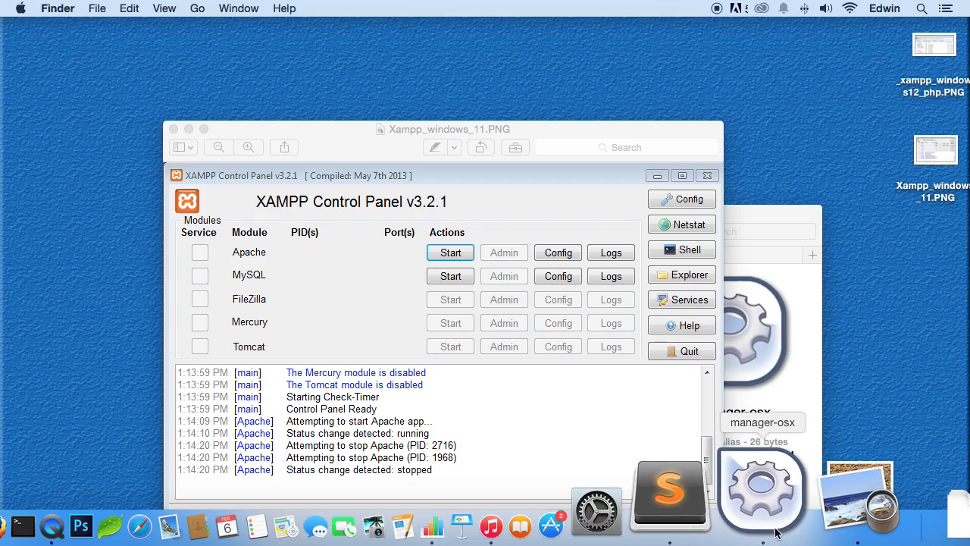
{"action": "right_click", "coordinate": [776, 532]}
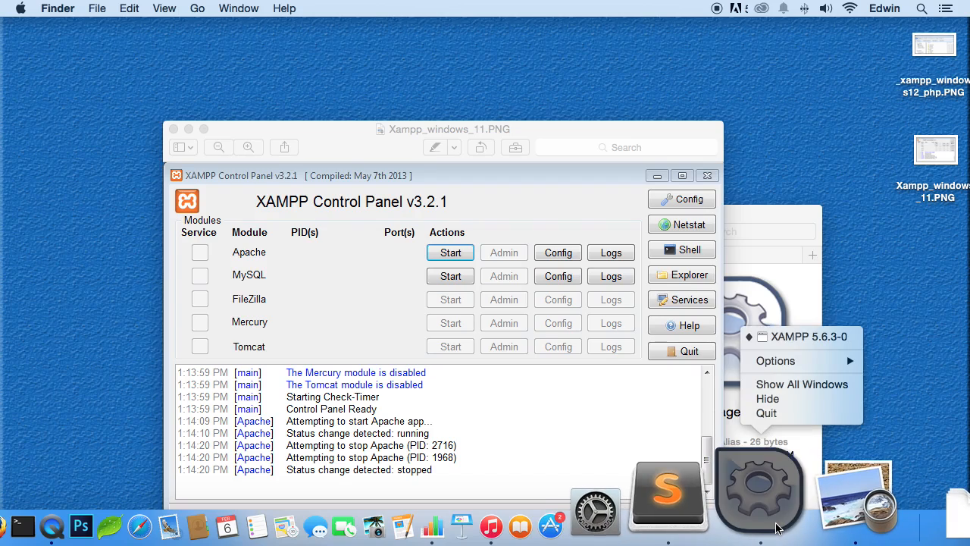
{"action": "left_click", "coordinate": [795, 384]}
{"action": "left_click", "coordinate": [501, 429]}
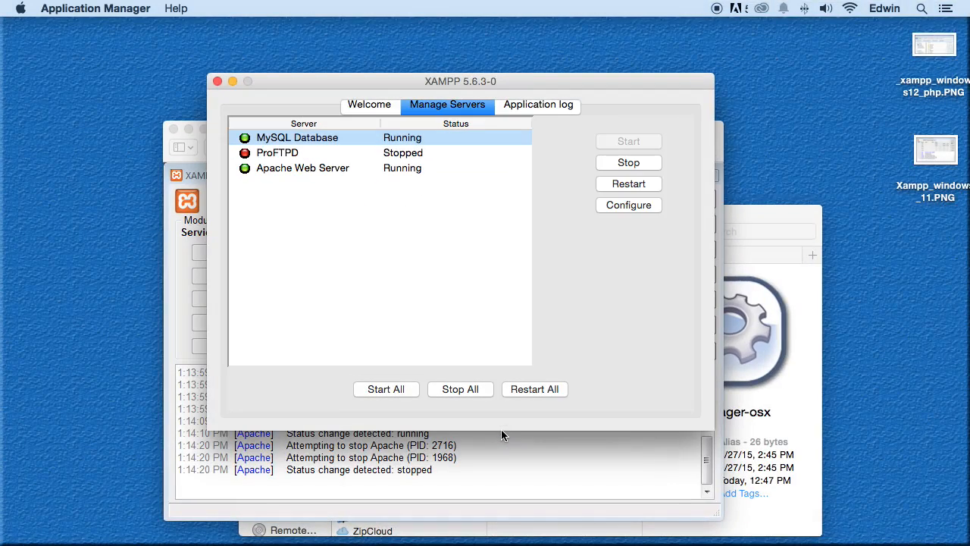
Step: Clear the XAMPP manager, Xampp_windows_11.PNG and XAMPP folder windows from the desktop
{"action": "left_click", "coordinate": [217, 81]}
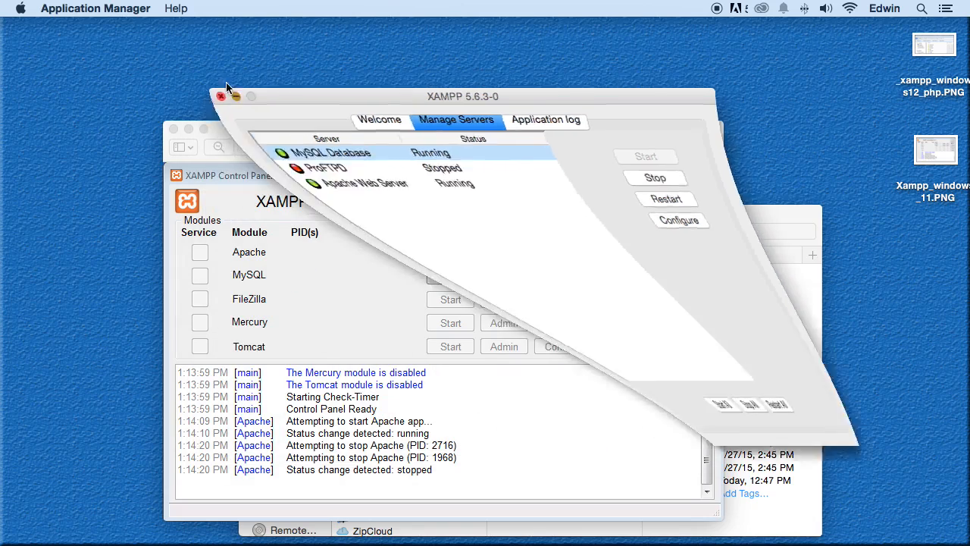
{"action": "key", "text": "super+w"}
{"action": "left_click_drag", "start_coordinate": [330, 226], "coordinate": [327, 181]}
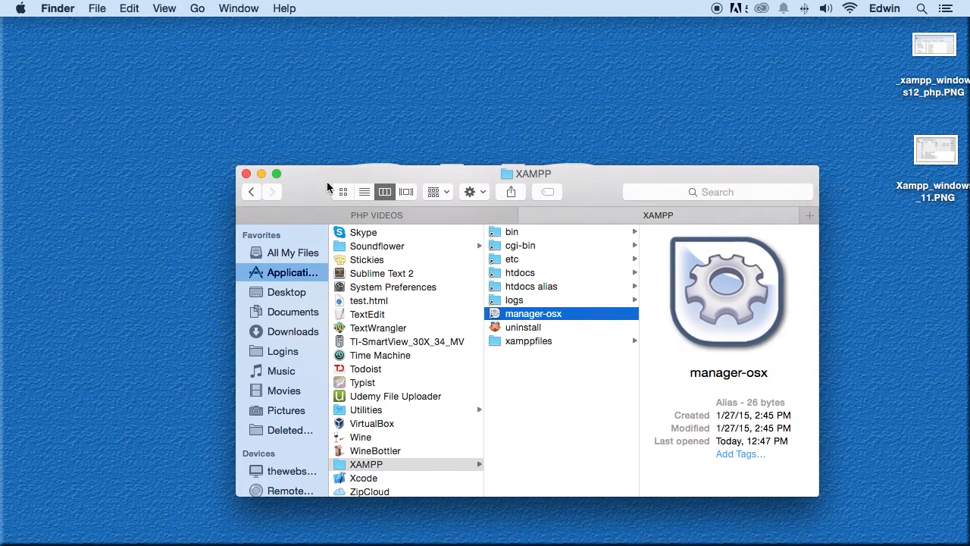
{"action": "left_click", "coordinate": [246, 174]}
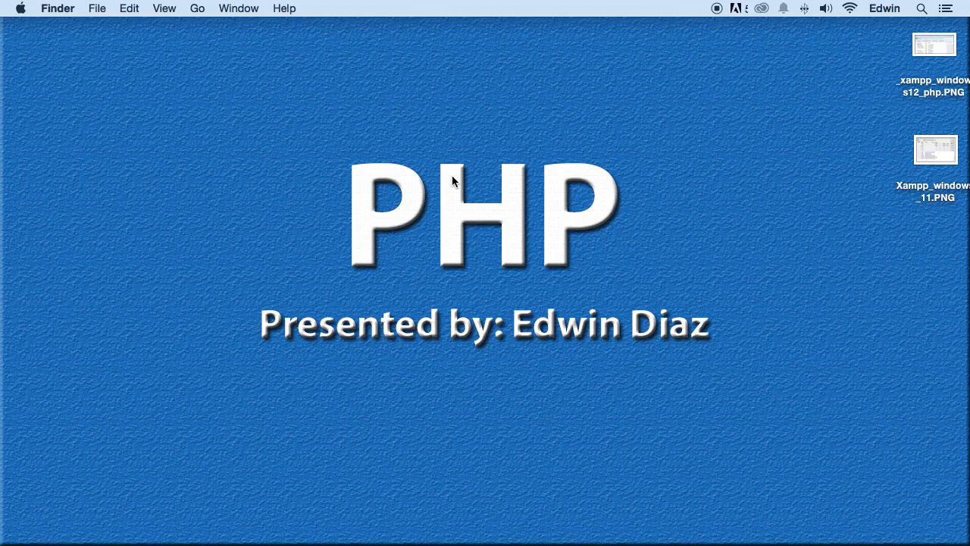